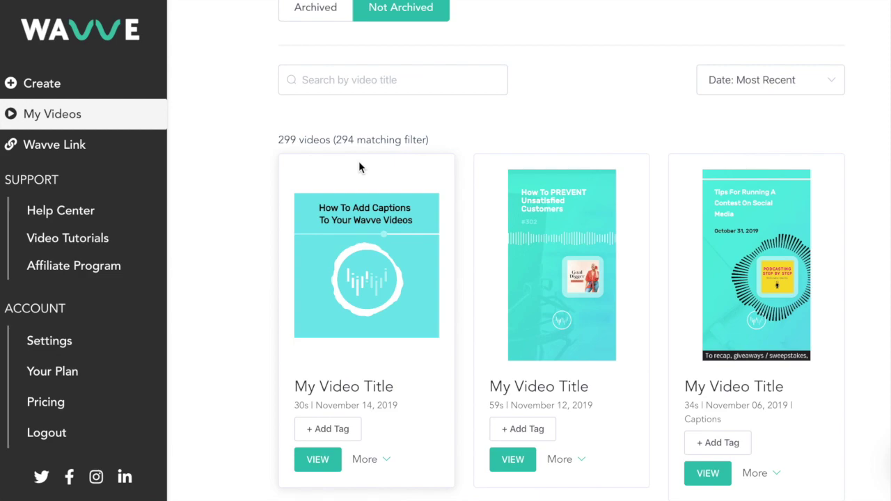
Open Add Captions for the first video in My Videos and create its automatic transcript
scroll(359, 167, "down", 1)
scroll(359, 167, "down", 2)
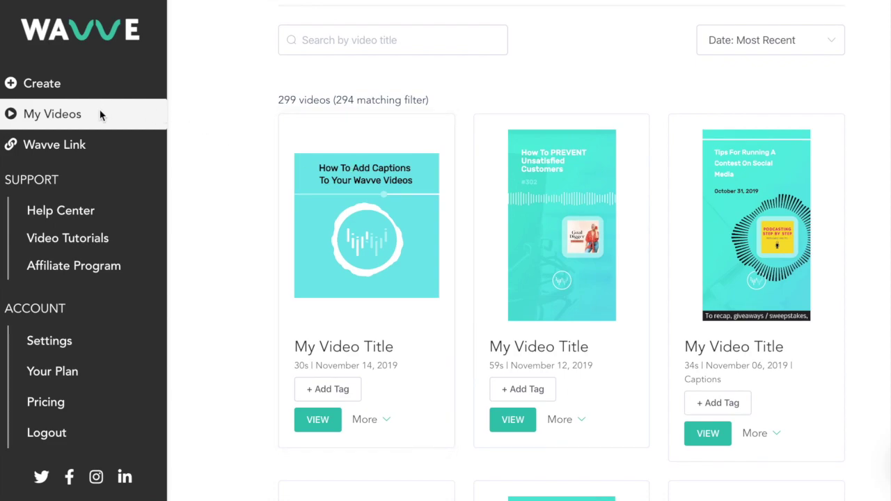
scroll(304, 200, "down", 3)
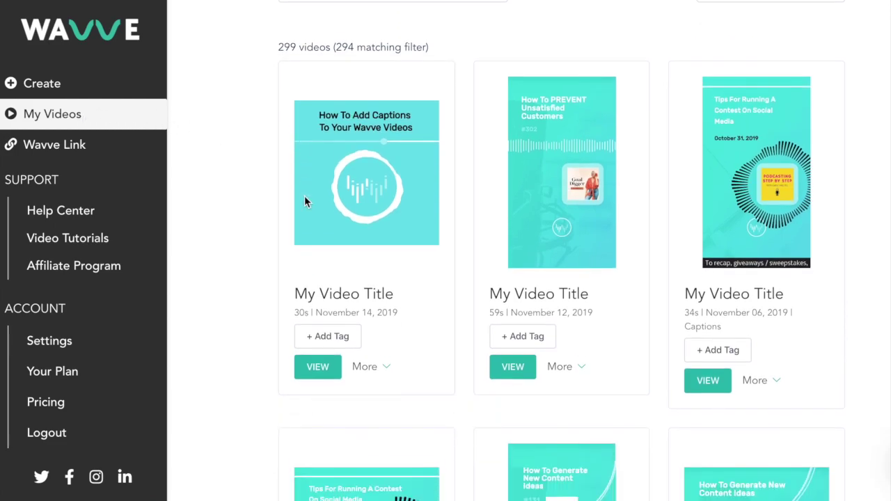
left_click(383, 360)
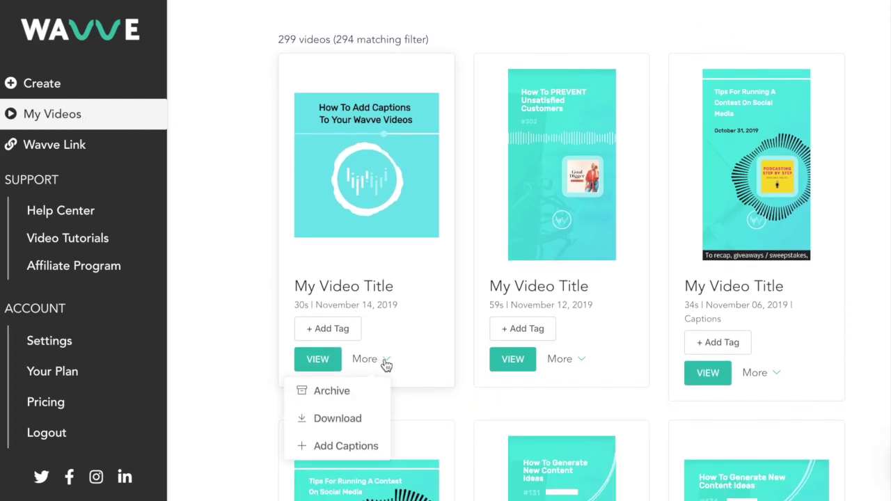
left_click(347, 449)
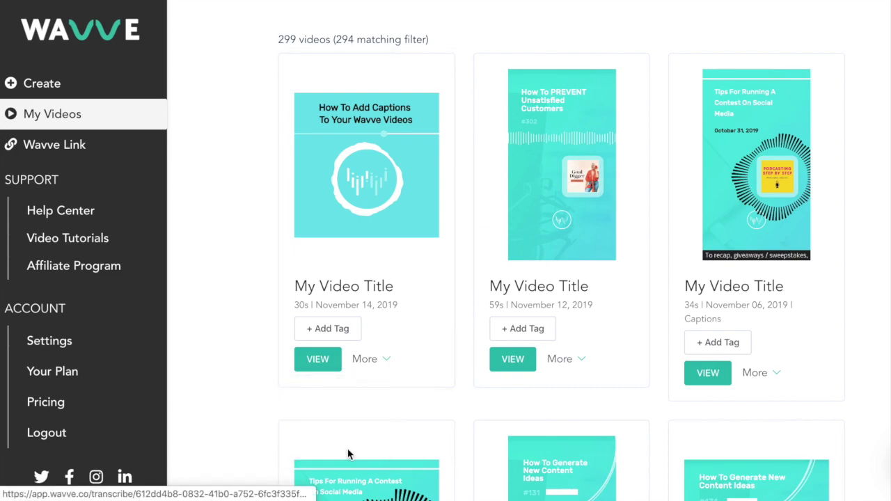
left_click(573, 111)
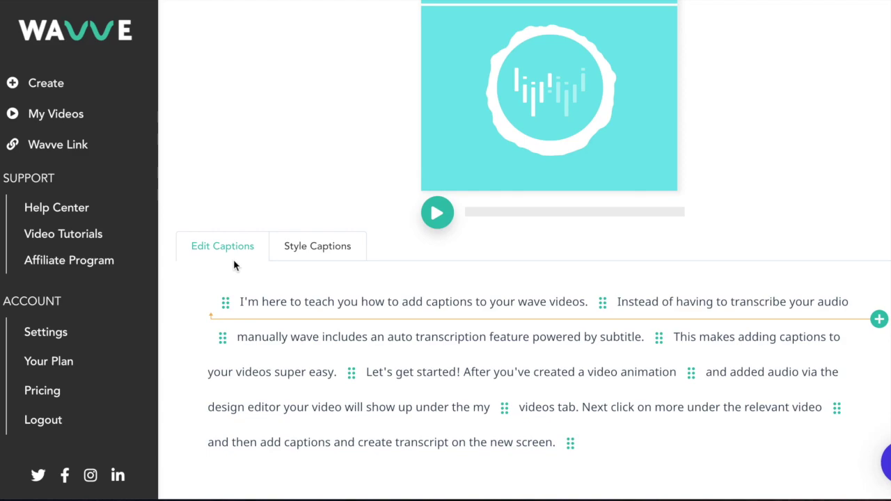
Play the video preview to watch the generated captions
left_click(436, 216)
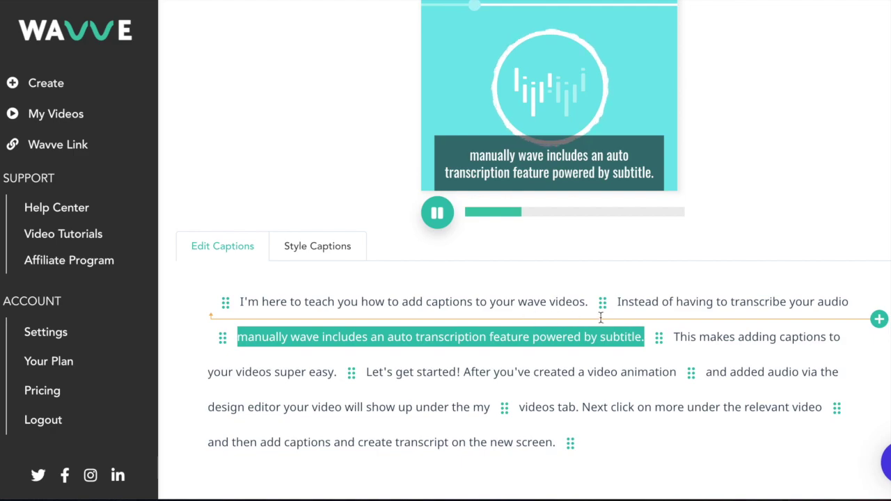
Replay from the 'This makes adding captions' line and check a caption's start time
left_click(647, 339)
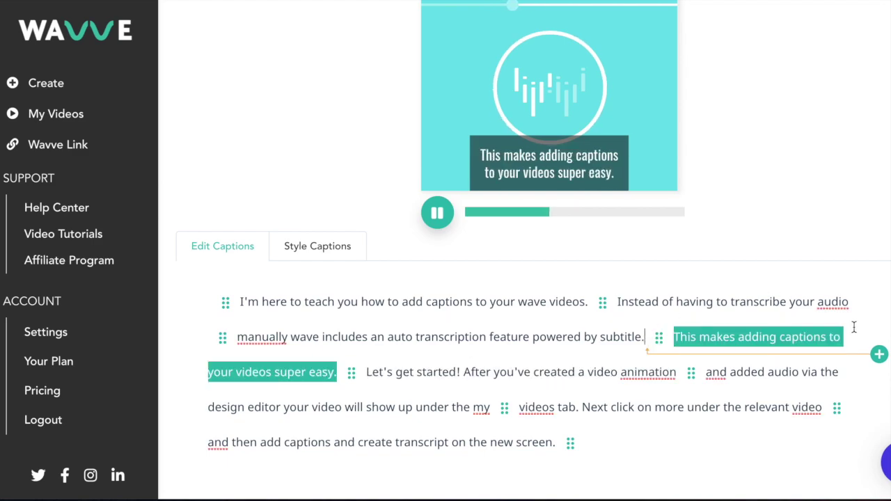
left_click(879, 355)
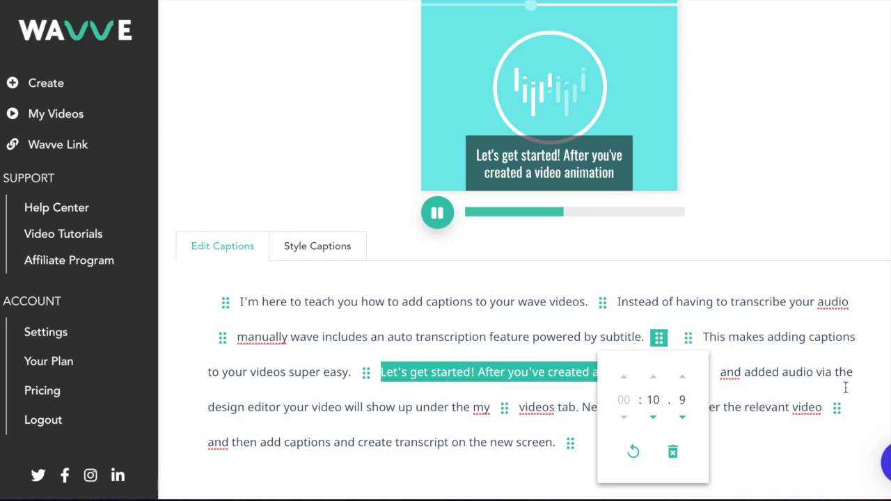
left_click(687, 339)
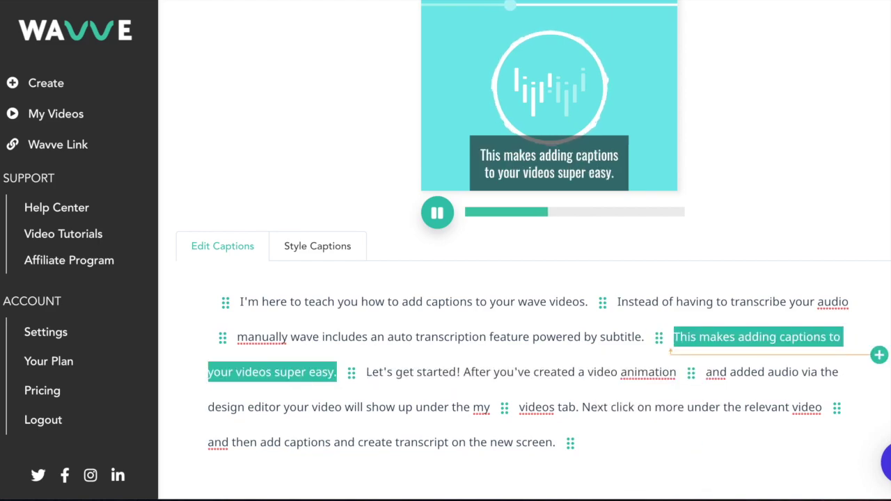
Correct 'wave' to 'Wavve' in the first caption
left_click(526, 302)
key("BackSpace")
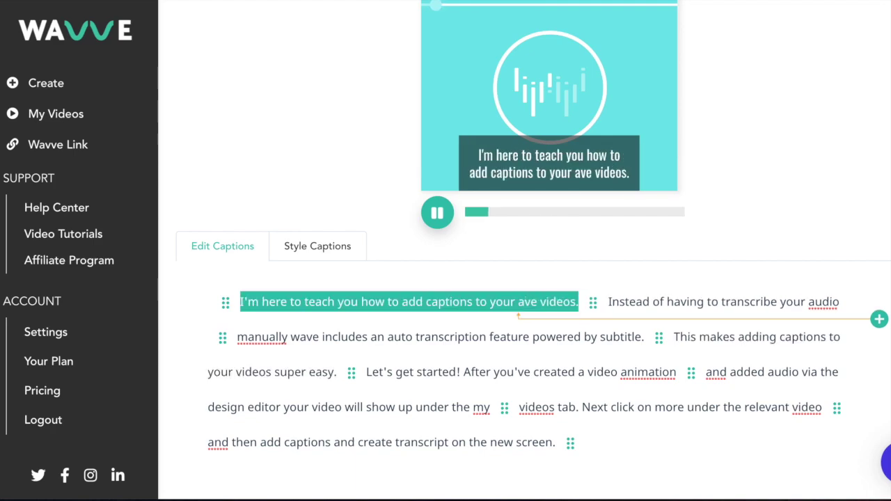
type("W")
key("Right")
type("v")
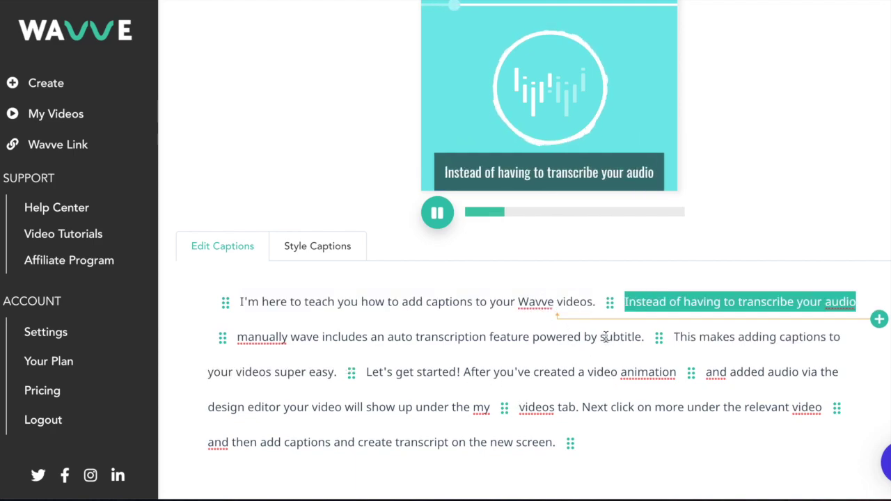
In the second caption, change 'subtitle' to 'Zubtitle' and 'wave' to 'Wavve'
left_click(604, 337)
key("BackSpace")
type("Z")
left_click(300, 337)
key("BackSpace")
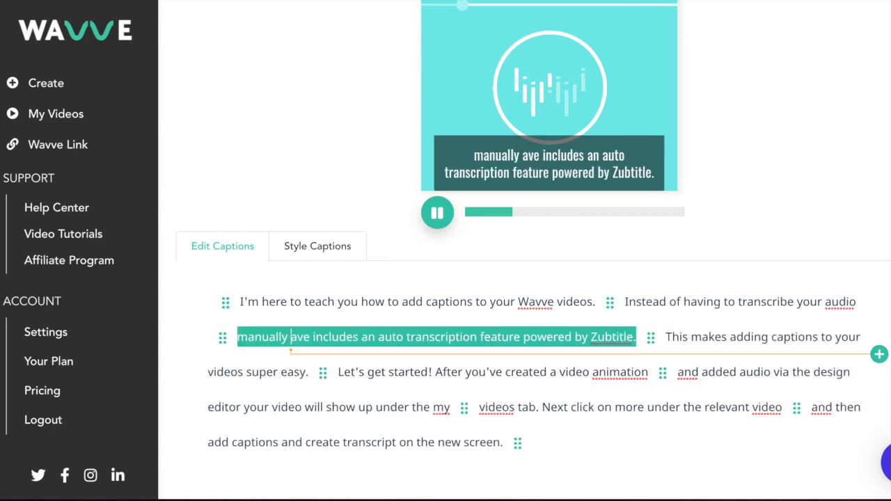
type("W")
key("Right")
type("v")
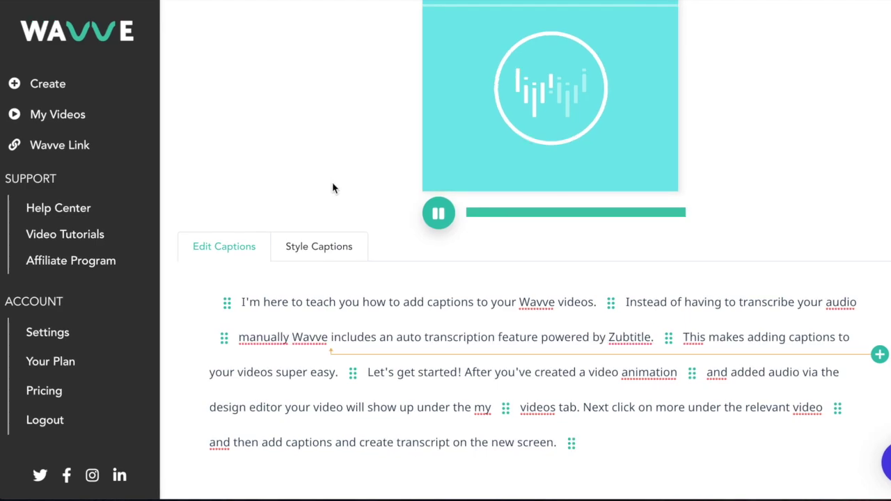
left_click(323, 255)
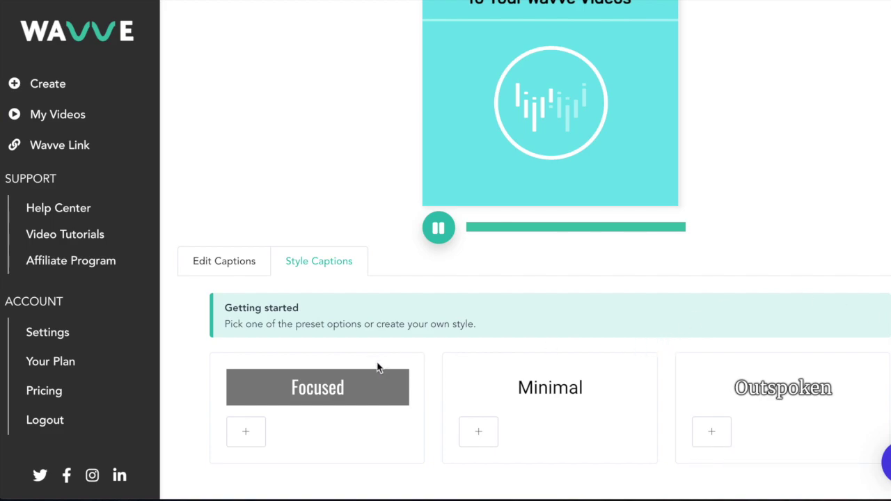
Create Focused Copy #1 from the Focused preset using Nunito at a smaller text size
left_click(246, 433)
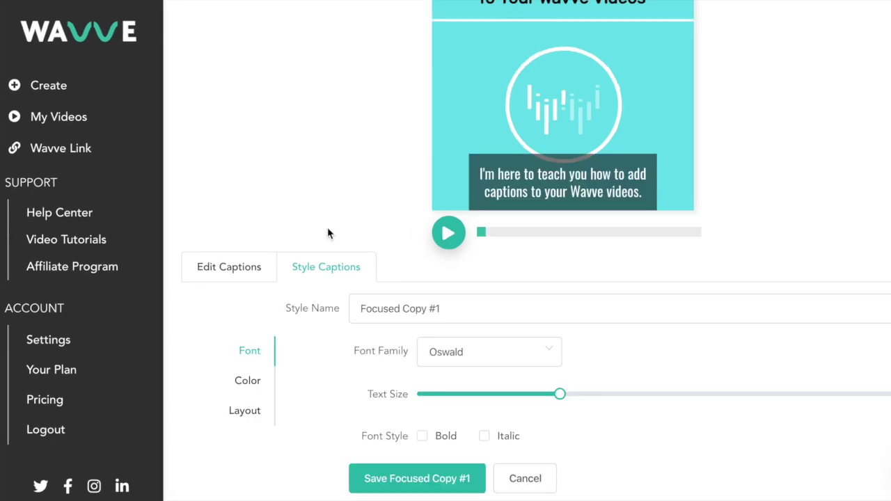
left_click(474, 353)
left_click(478, 194)
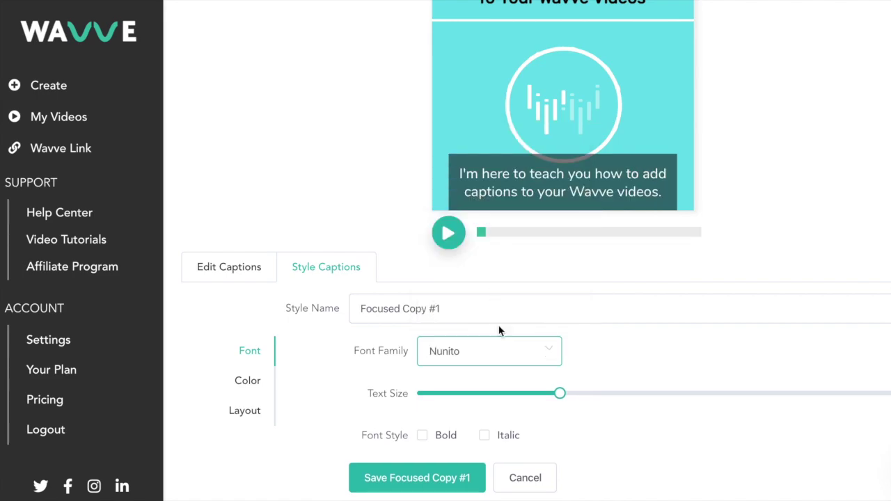
left_click_drag(561, 392, 508, 394)
Make the caption text bold and black
left_click(423, 436)
scroll(334, 397, "down", 1)
left_click(244, 345)
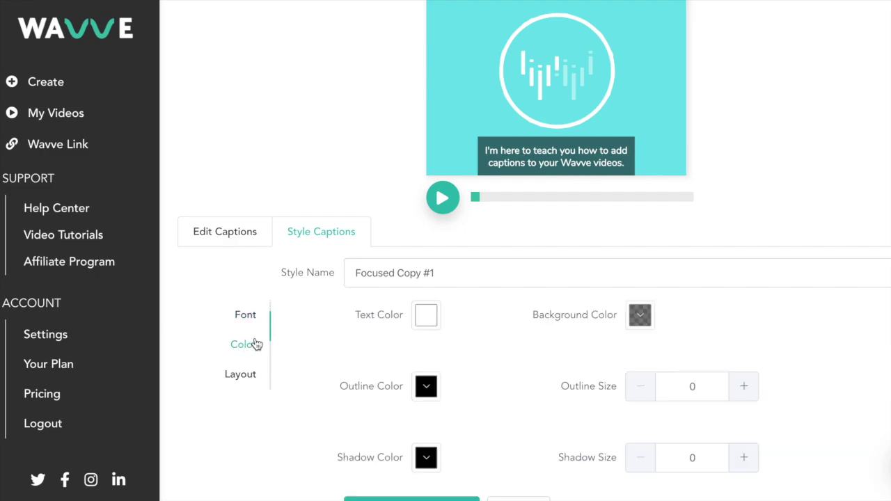
left_click(426, 317)
left_click(317, 467)
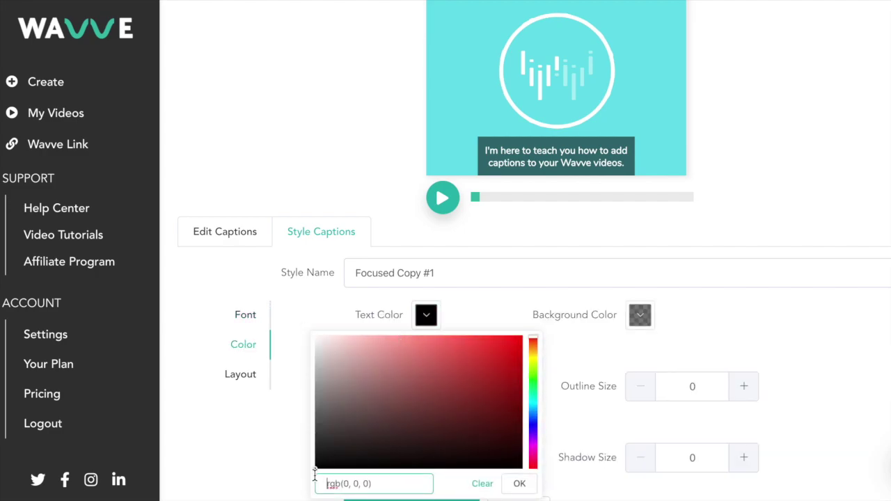
Set the caption background colour to translucent white, rgba(255,255,255,0.5)
left_click(519, 484)
left_click(640, 315)
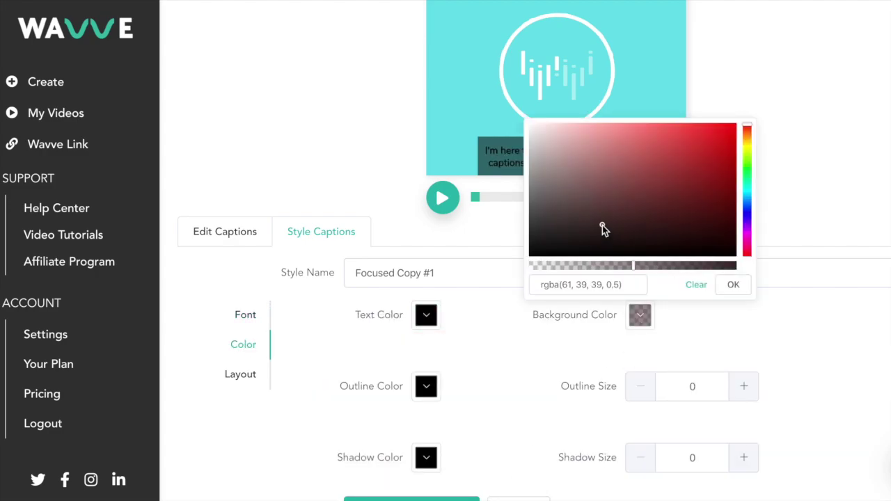
left_click_drag(601, 225, 502, 115)
left_click(731, 283)
Give the captions a grey rgba(85,85,85,1) shadow with size 5
scroll(488, 380, "down", 1)
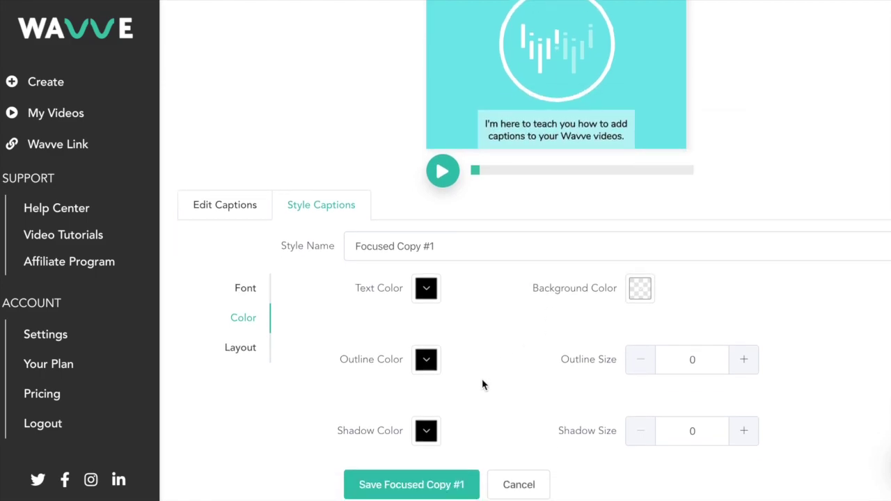
left_click(427, 432)
mouse_move(411, 358)
left_mouse_down()
mouse_move(309, 334)
mouse_move(315, 328)
left_mouse_up()
left_click(520, 402)
double_click(680, 426)
type("5")
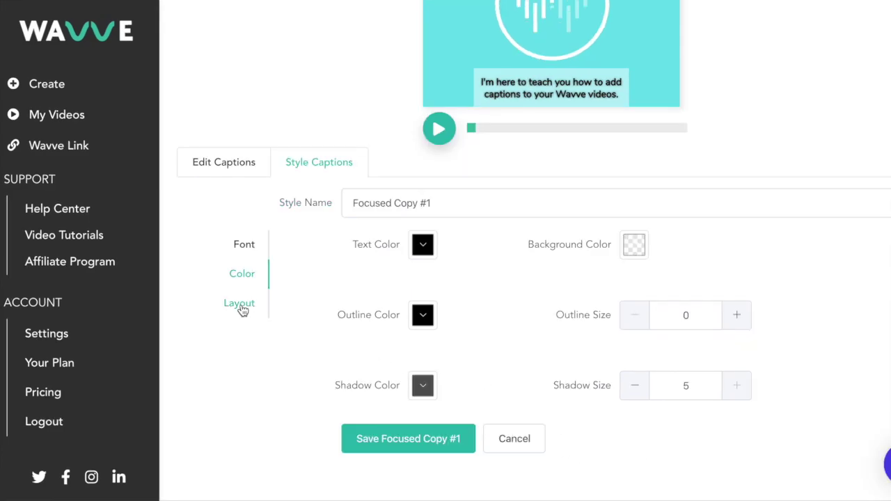
left_click(240, 307)
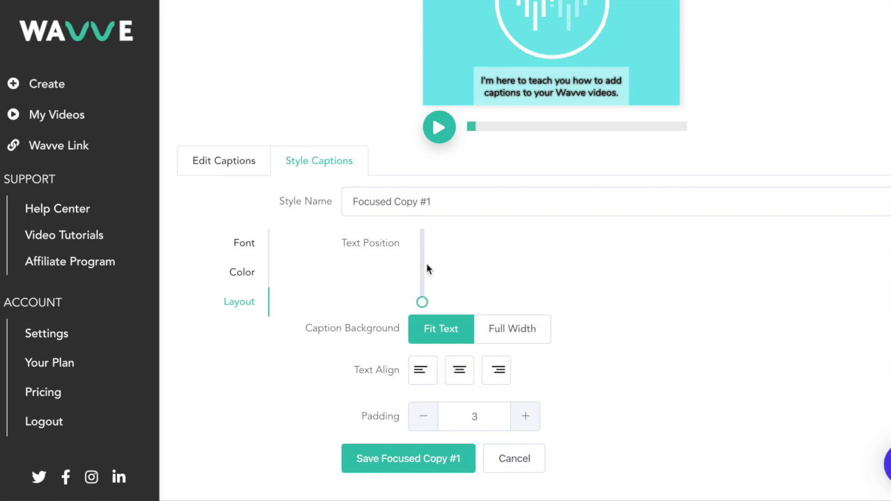
Make the caption background Full Width and centre-align the caption text
mouse_move(422, 301)
left_mouse_down()
mouse_move(421, 285)
mouse_move(421, 307)
left_mouse_up()
left_click(496, 337)
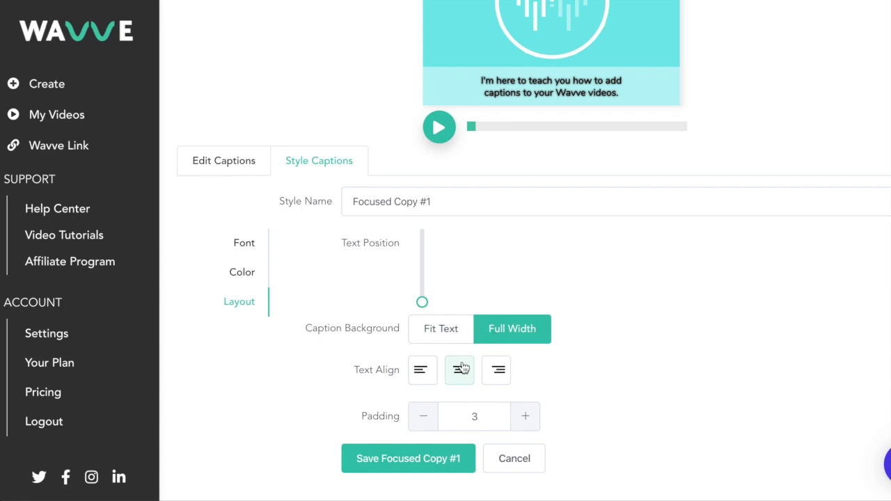
left_click(423, 371)
left_click(463, 374)
left_click(497, 372)
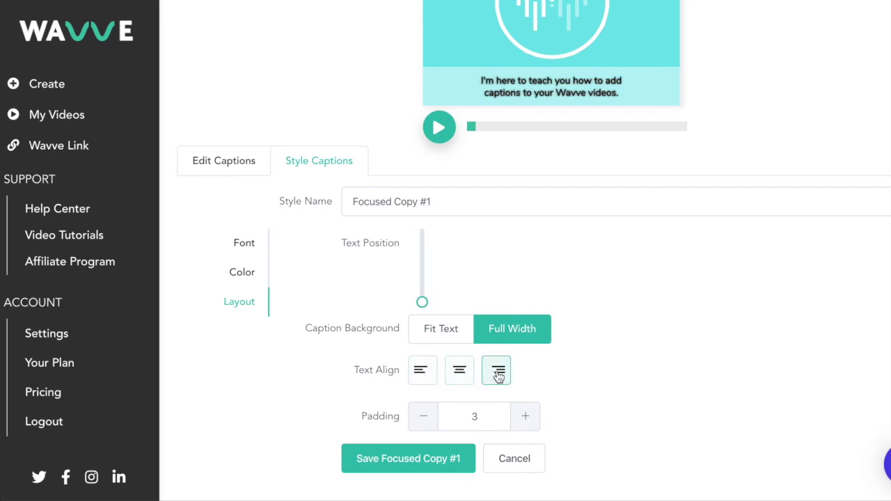
left_click(463, 374)
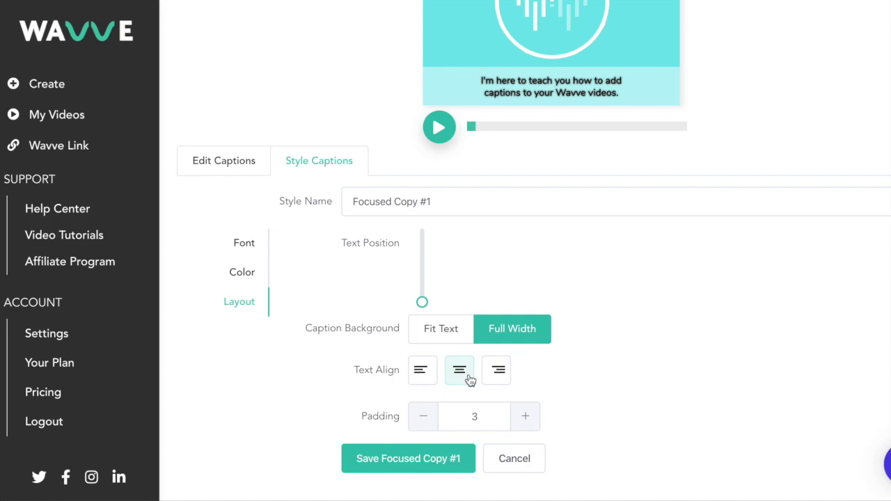
Set the caption padding to 3
left_click(525, 417)
left_click(525, 416)
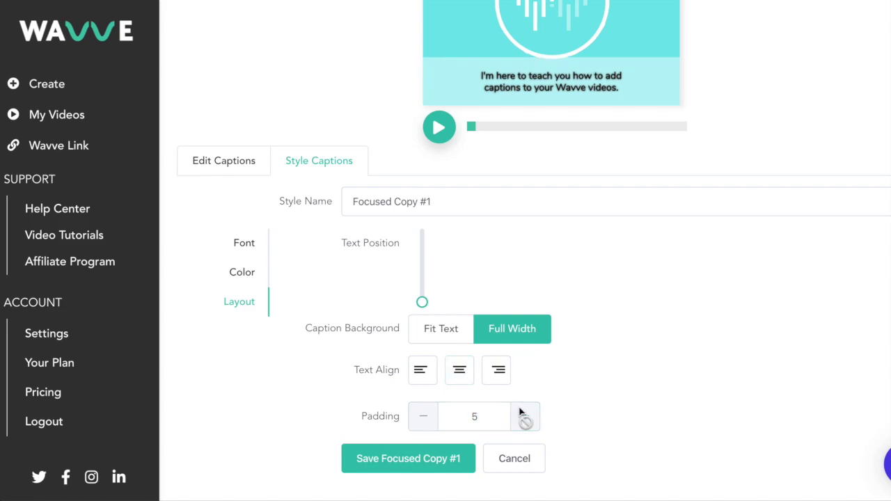
left_click(430, 419)
left_click(430, 419)
left_click(429, 420)
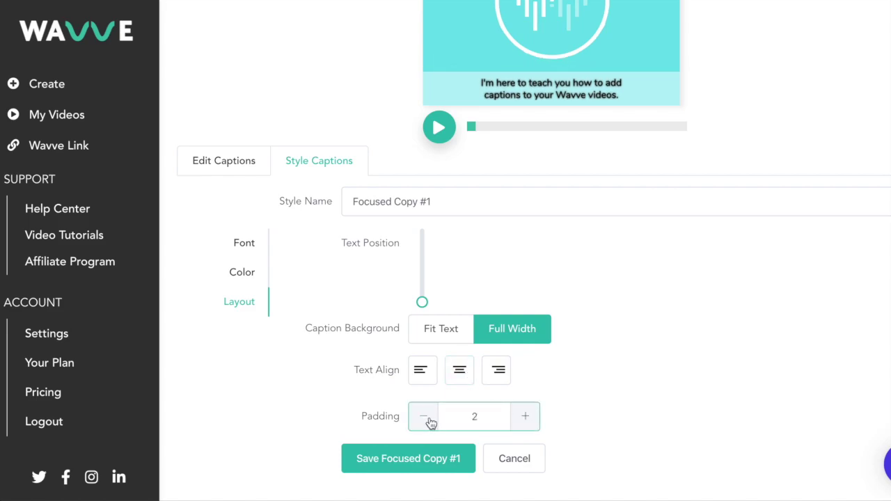
left_click(527, 418)
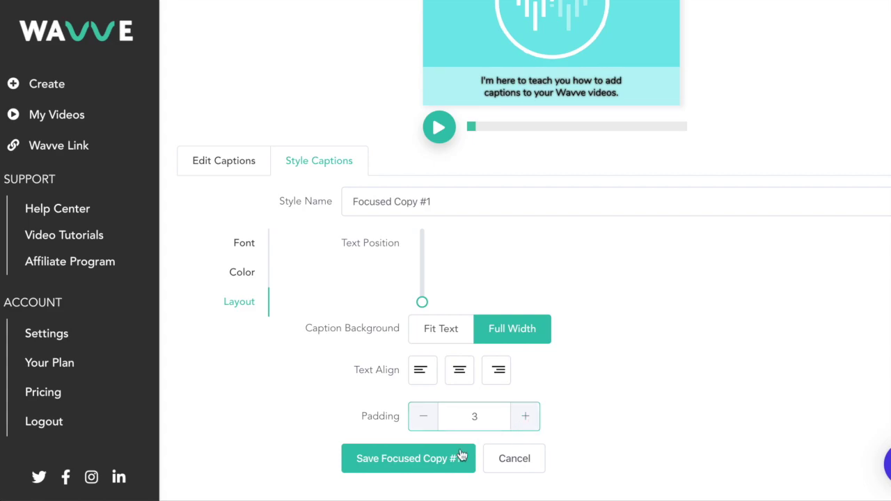
triple_click(417, 202)
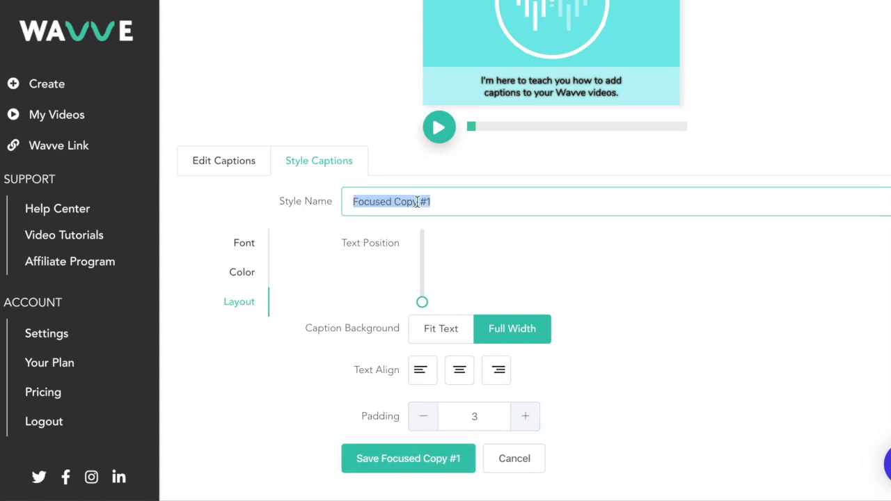
Rename the style to 'Caption Style 1' and save it to Your Styles
type("Caption Style 1")
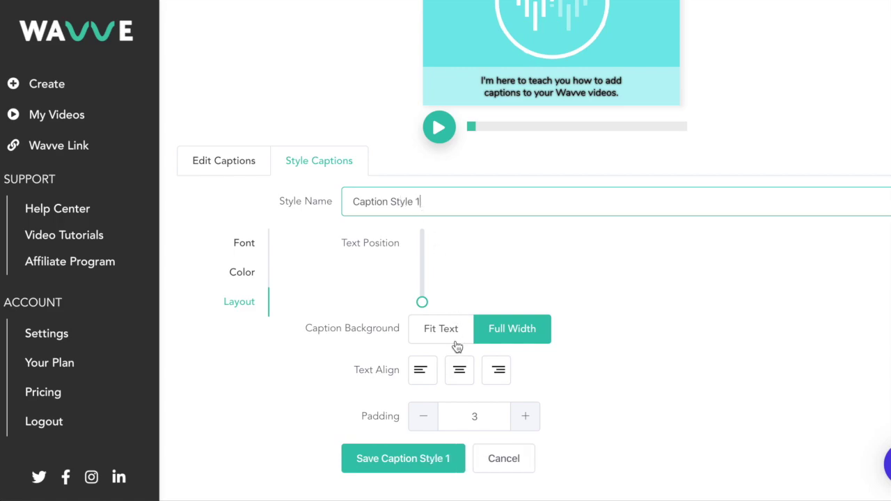
left_click(403, 459)
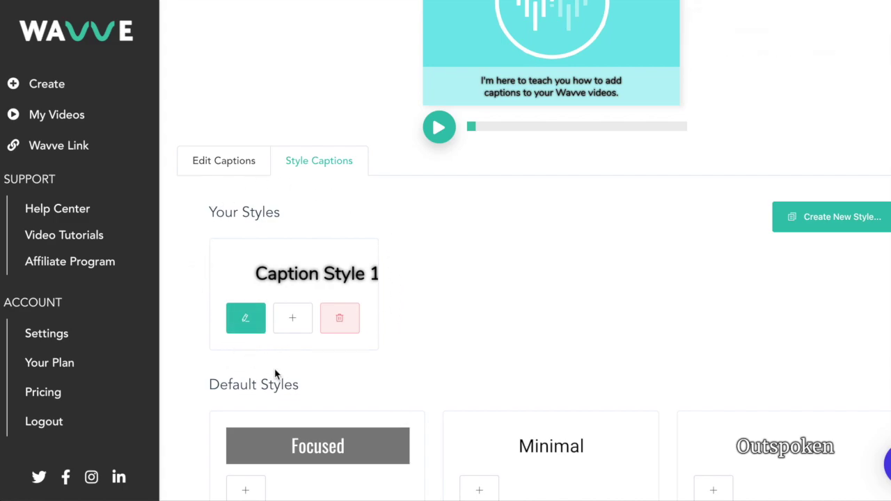
scroll(429, 198, "up", 5)
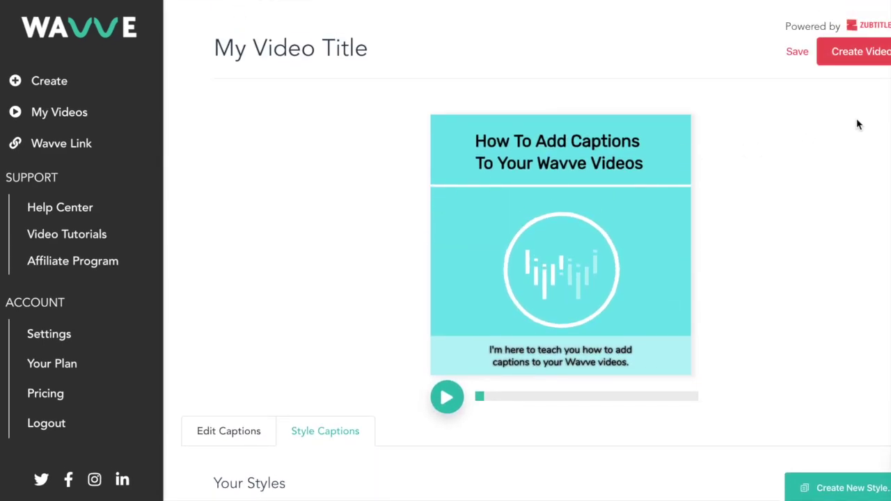
Create the captioned video, then reopen the first video's captions via Edit Captions in My Videos
left_click(864, 58)
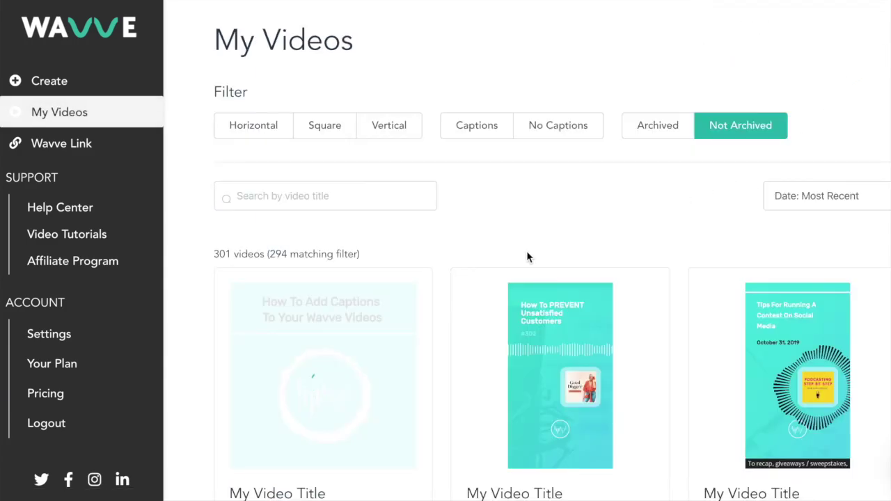
scroll(528, 251, "down", 4)
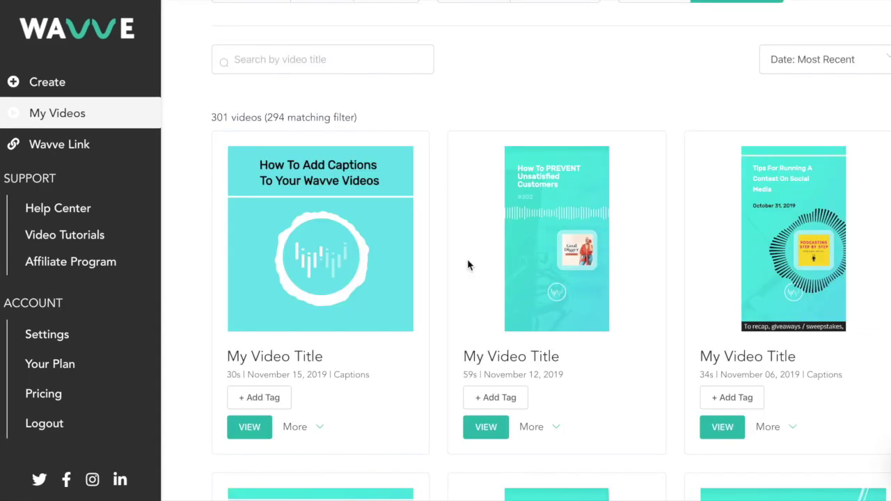
scroll(467, 264, "down", 3)
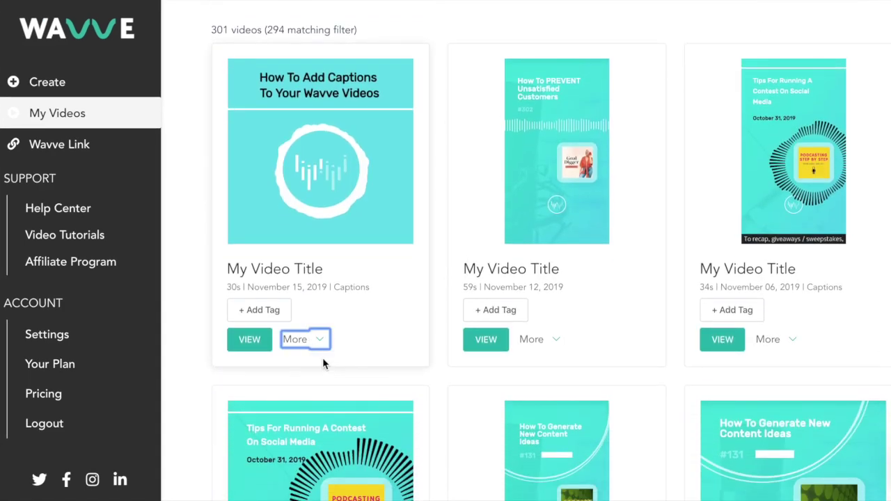
left_click(322, 341)
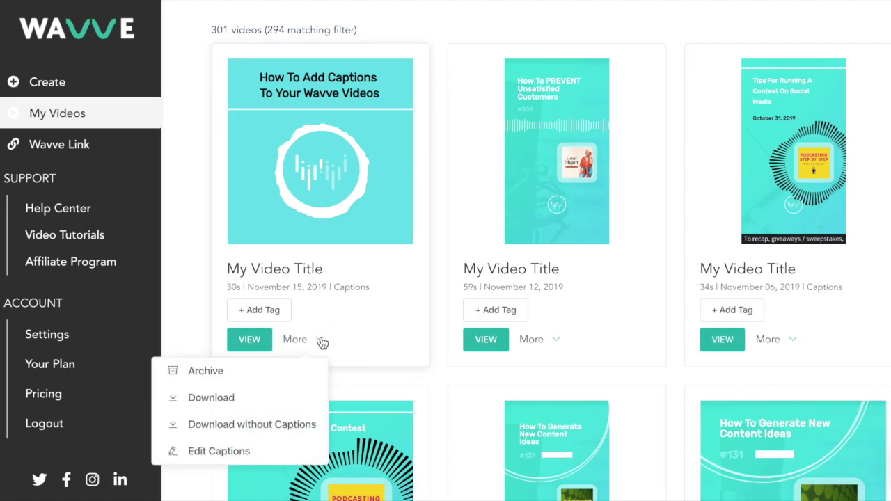
left_click(234, 452)
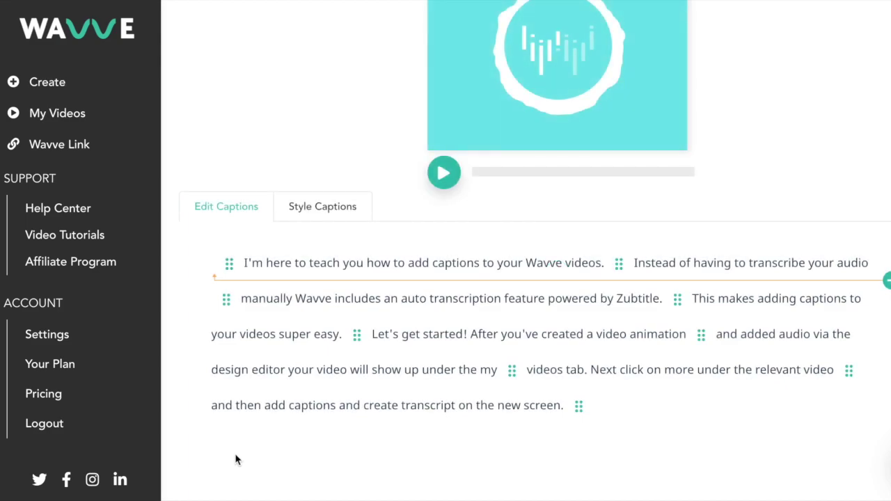